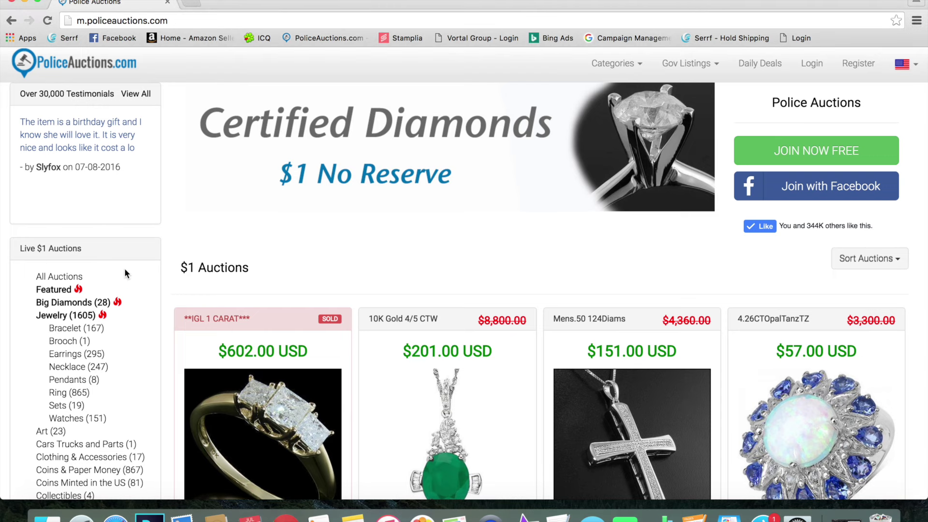
{"action": "scroll", "coordinate": [124, 268], "scroll_direction": "down", "scroll_amount": 5}
{"action": "scroll", "coordinate": [83, 286], "scroll_direction": "up", "scroll_amount": 3}
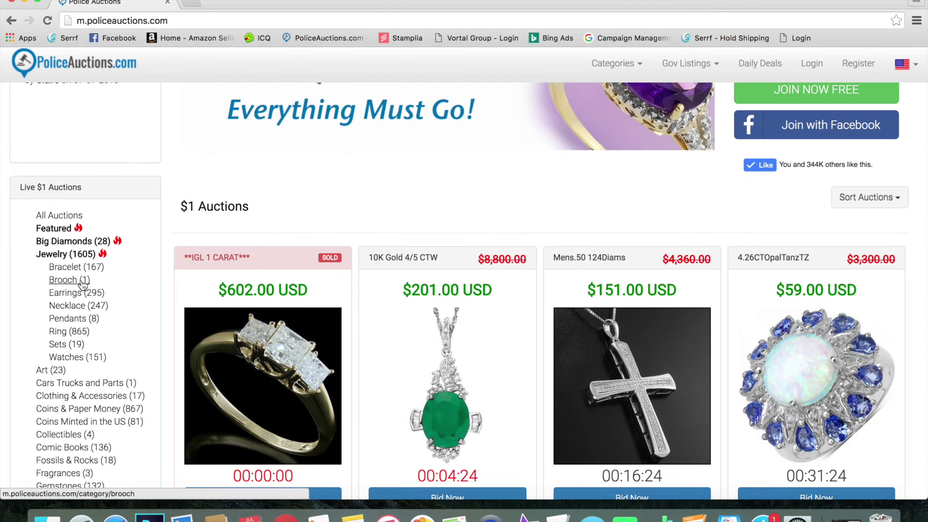
{"action": "scroll", "coordinate": [83, 284], "scroll_direction": "up", "scroll_amount": 1}
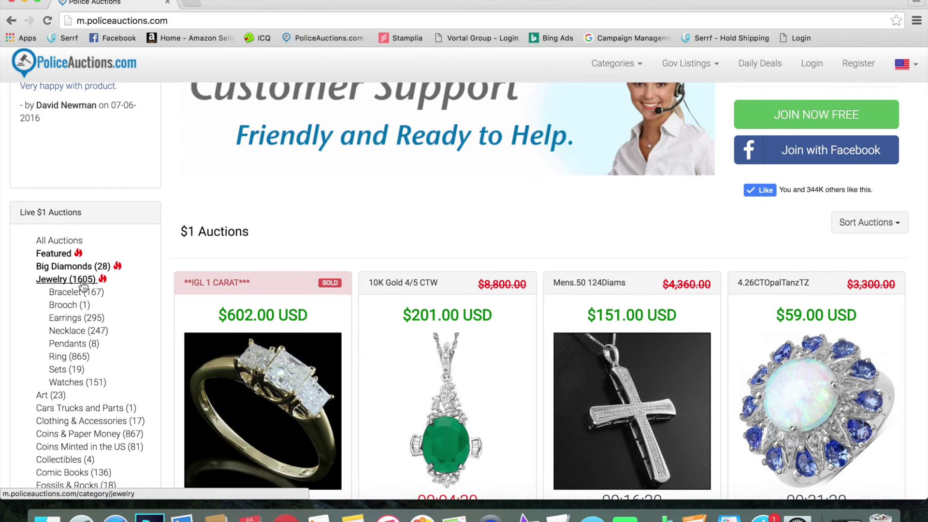
{"action": "scroll", "coordinate": [66, 298], "scroll_direction": "down", "scroll_amount": 3}
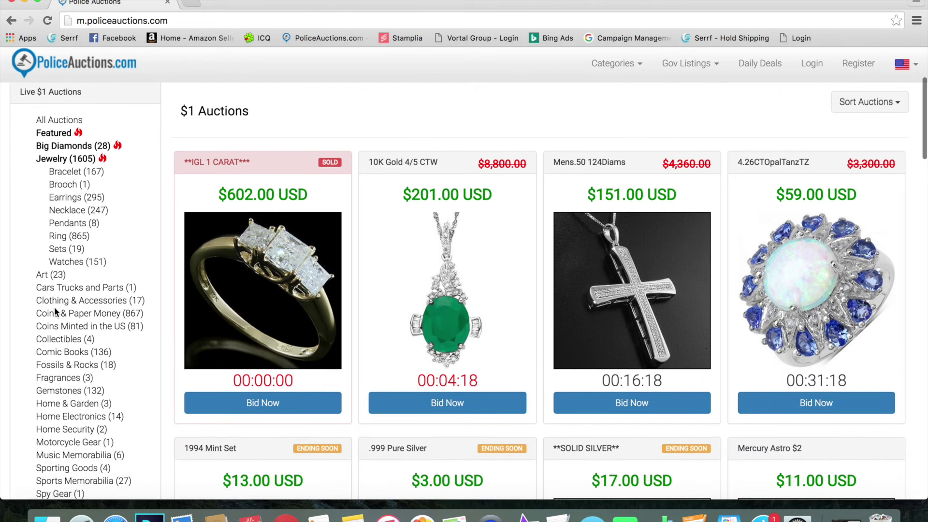
{"action": "scroll", "coordinate": [55, 307], "scroll_direction": "down", "scroll_amount": 3}
{"action": "scroll", "coordinate": [54, 308], "scroll_direction": "down", "scroll_amount": 1}
{"action": "scroll", "coordinate": [54, 308], "scroll_direction": "up", "scroll_amount": 4}
{"action": "scroll", "coordinate": [57, 303], "scroll_direction": "up", "scroll_amount": 2}
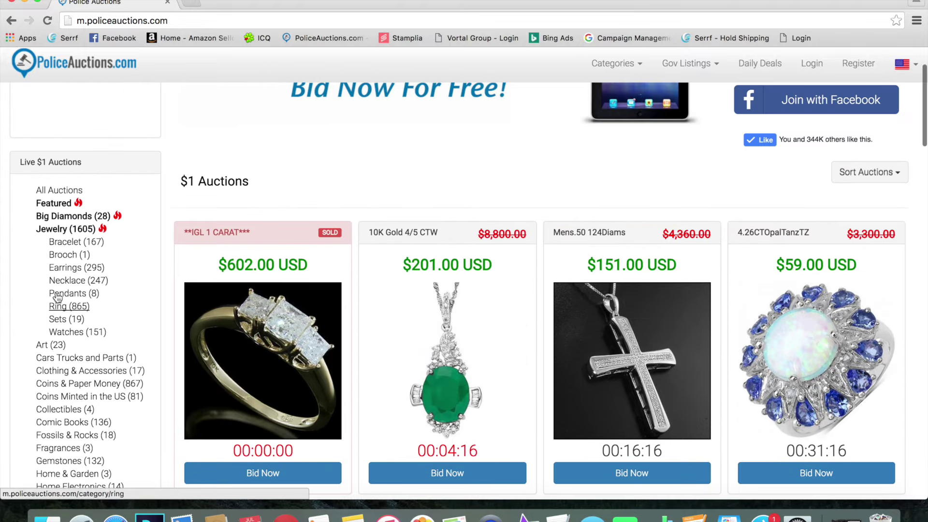
- Filter to Jewelry auctions and open the 4.26CTOpalTanzTZ opal and tanzanite ring listing
{"action": "left_click", "coordinate": [65, 225]}
{"action": "scroll", "coordinate": [616, 216], "scroll_direction": "down", "scroll_amount": 5}
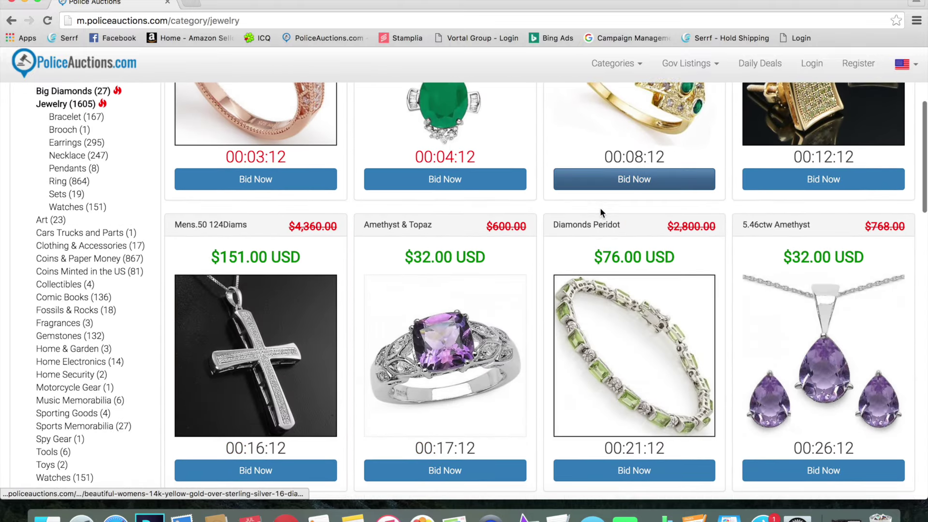
{"action": "scroll", "coordinate": [599, 207], "scroll_direction": "down", "scroll_amount": 5}
{"action": "scroll", "coordinate": [607, 202], "scroll_direction": "down", "scroll_amount": 2}
{"action": "scroll", "coordinate": [608, 202], "scroll_direction": "down", "scroll_amount": 1}
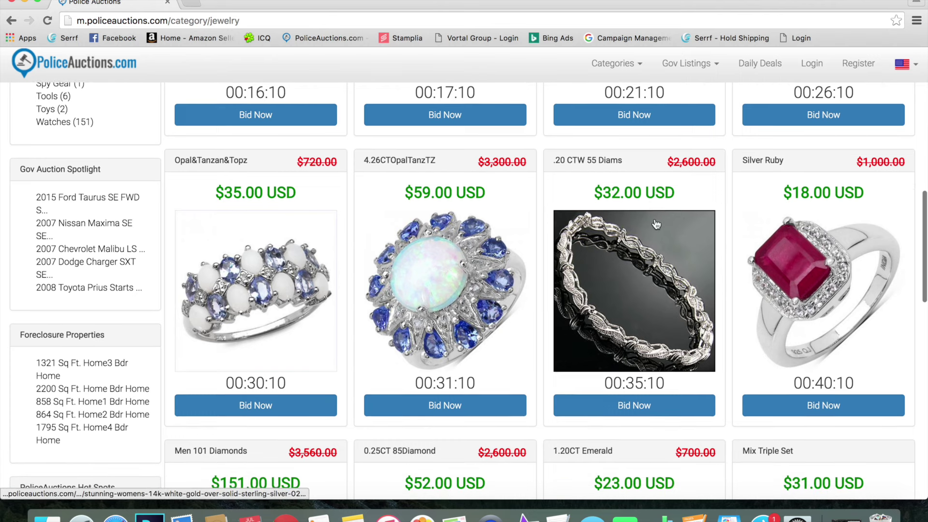
{"action": "left_click", "coordinate": [461, 278]}
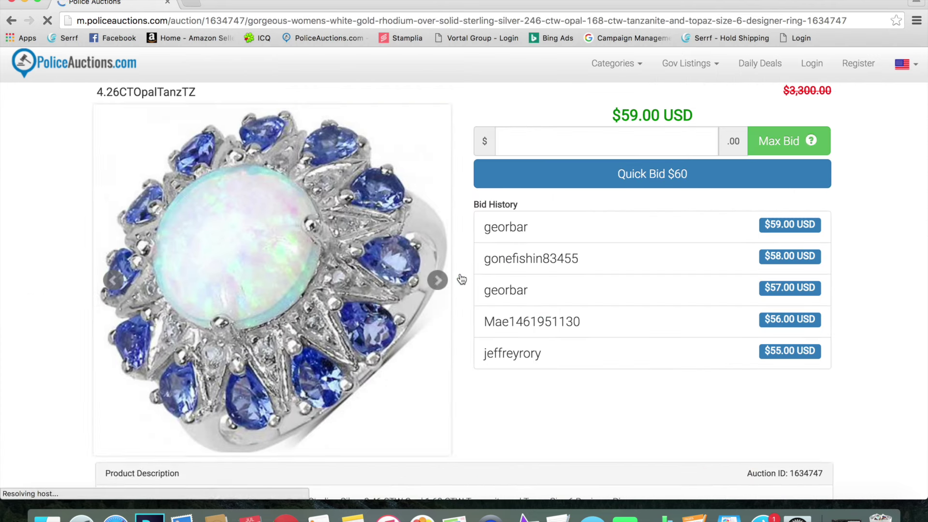
{"action": "scroll", "coordinate": [274, 247], "scroll_direction": "down", "scroll_amount": 3}
{"action": "scroll", "coordinate": [273, 246], "scroll_direction": "down", "scroll_amount": 1}
{"action": "scroll", "coordinate": [273, 247], "scroll_direction": "down", "scroll_amount": 2}
{"action": "scroll", "coordinate": [273, 247], "scroll_direction": "down", "scroll_amount": 5}
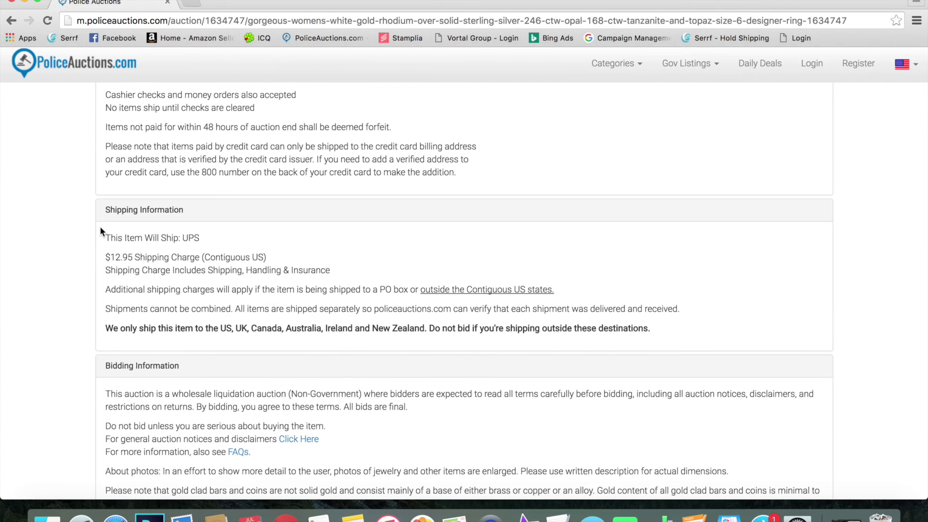